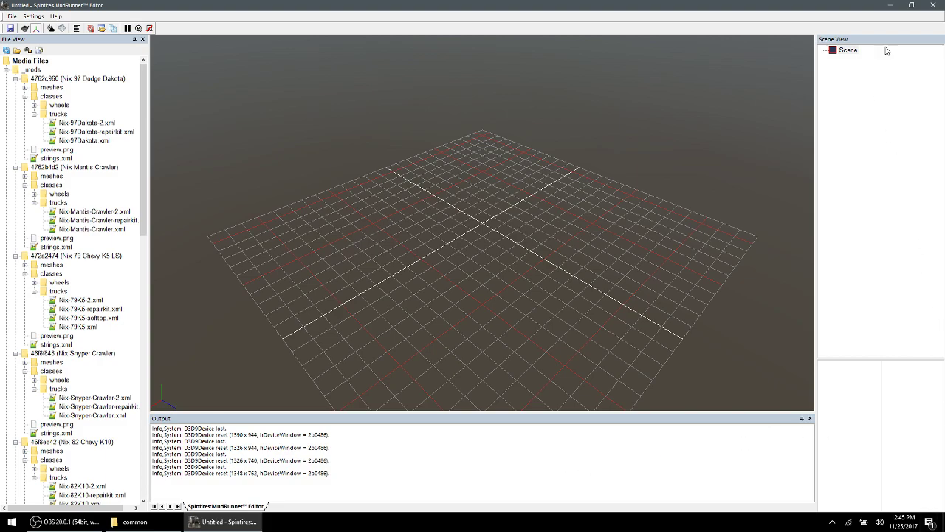
# Switch to File Explorer and browse the desktop folder Spun-Nix Rock Models down to Media > classes > models.
pyautogui.click(890, 5)
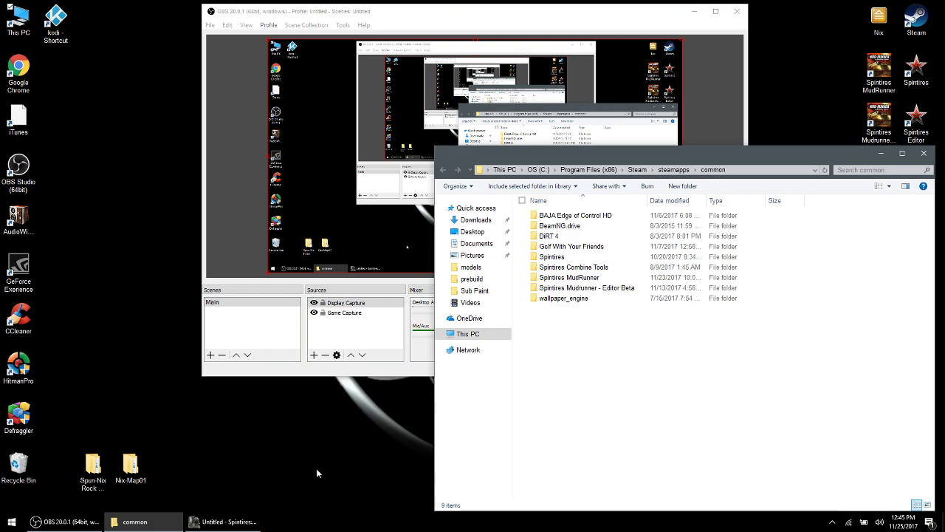
pyautogui.doubleClick(95, 465)
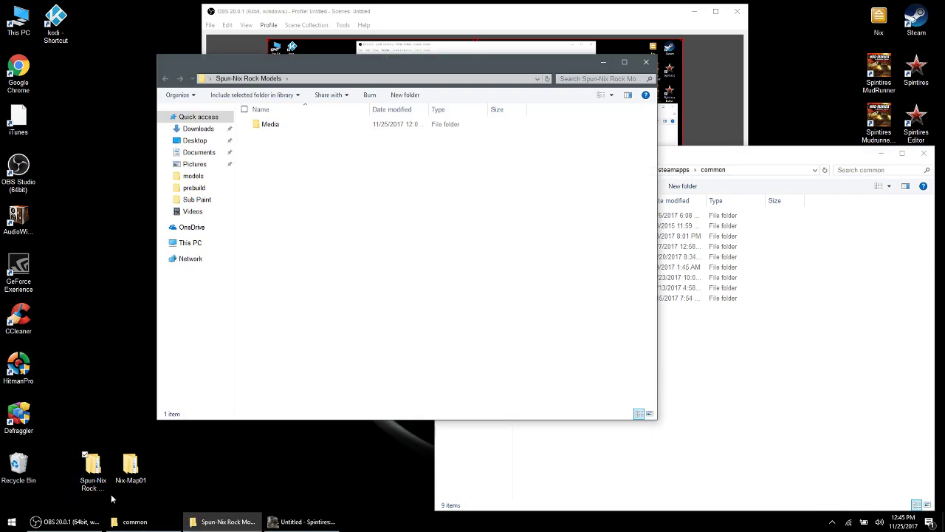
pyautogui.doubleClick(271, 125)
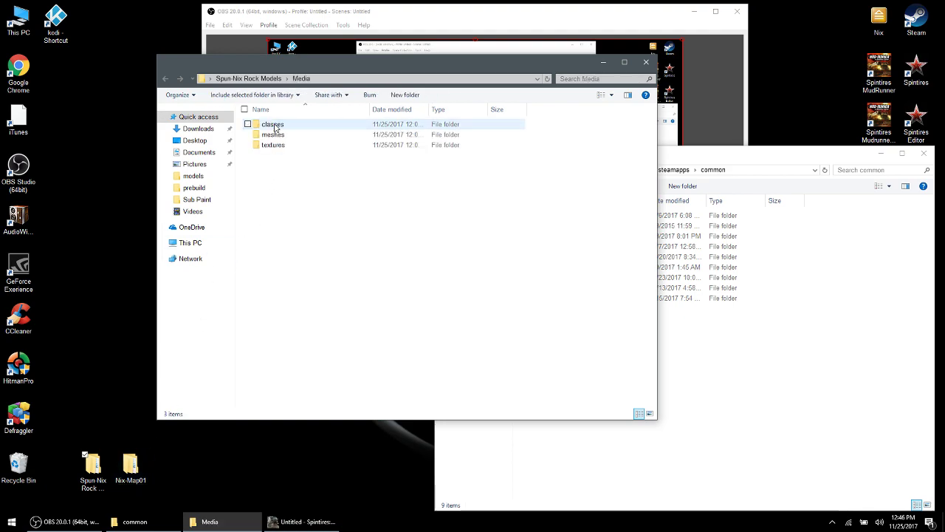
pyautogui.moveTo(280, 176); pyautogui.dragTo(288, 129)
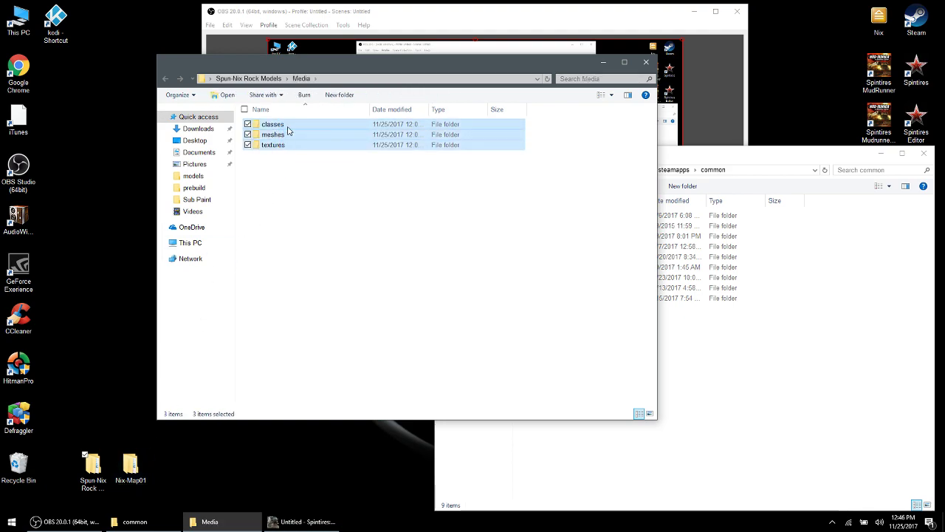
pyautogui.doubleClick(272, 125)
pyautogui.doubleClick(274, 126)
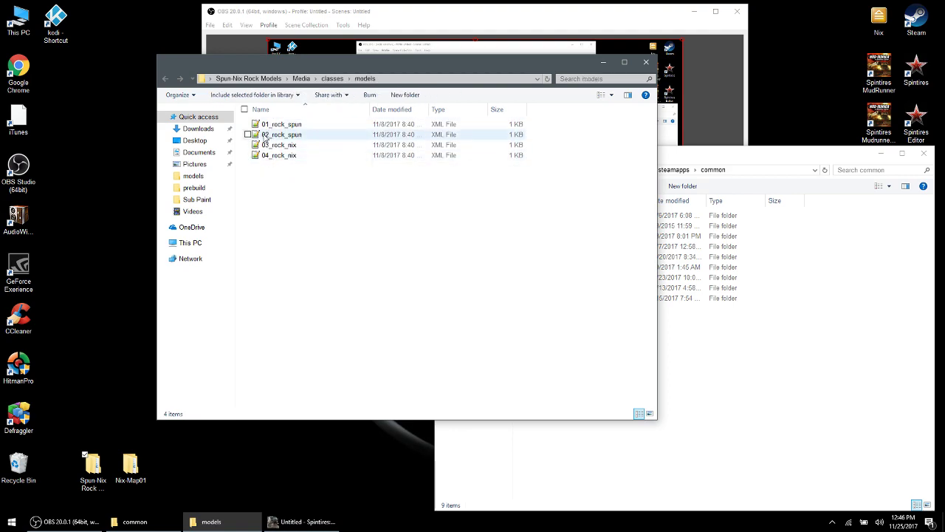
# Return to the rock models' Media folder and select its classes, meshes and textures folders.
pyautogui.click(164, 79)
pyautogui.click(165, 79)
pyautogui.click(165, 79)
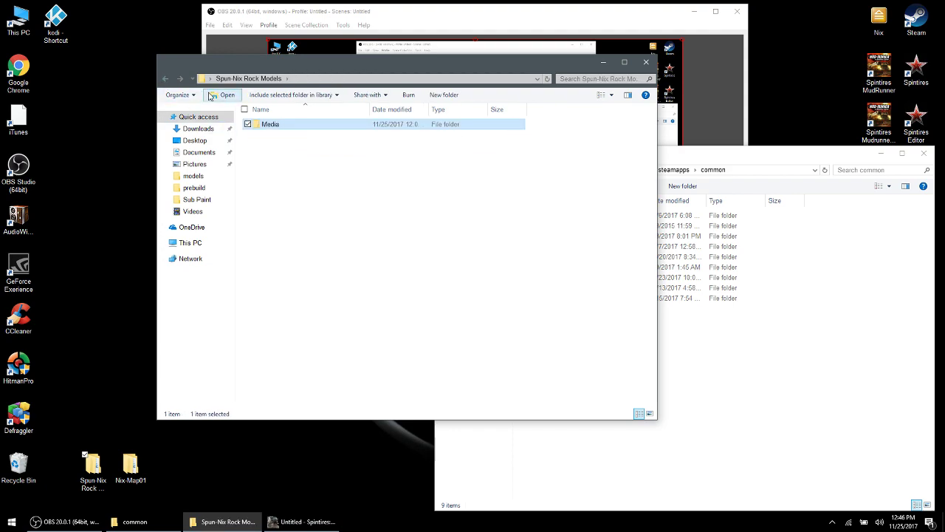
pyautogui.click(179, 79)
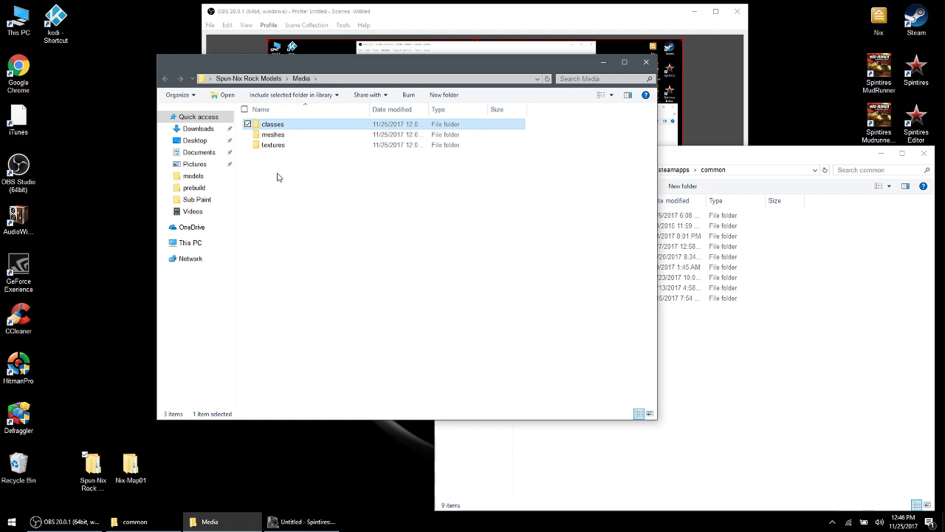
pyautogui.moveTo(277, 177); pyautogui.dragTo(282, 124)
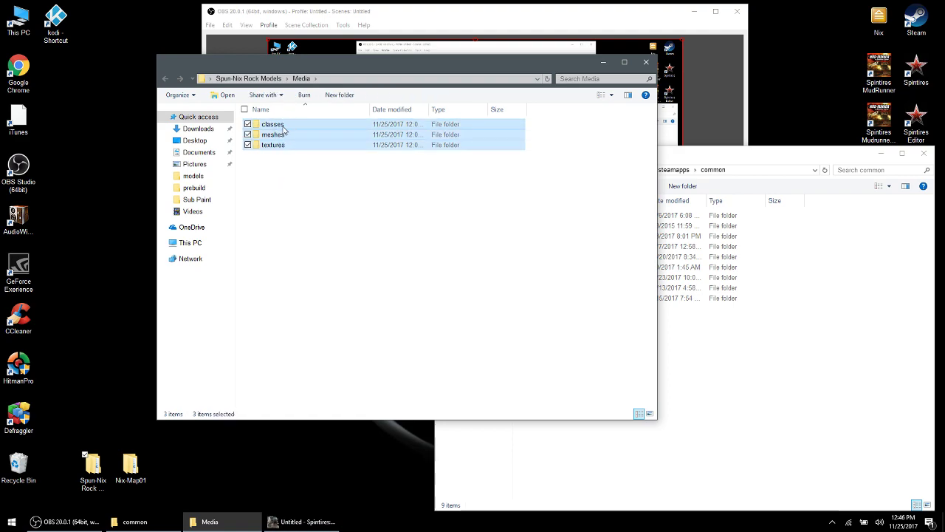
# Open the Media folder inside Spintires Mudrunner - Editor Beta and close the rock models folder window.
pyautogui.click(709, 159)
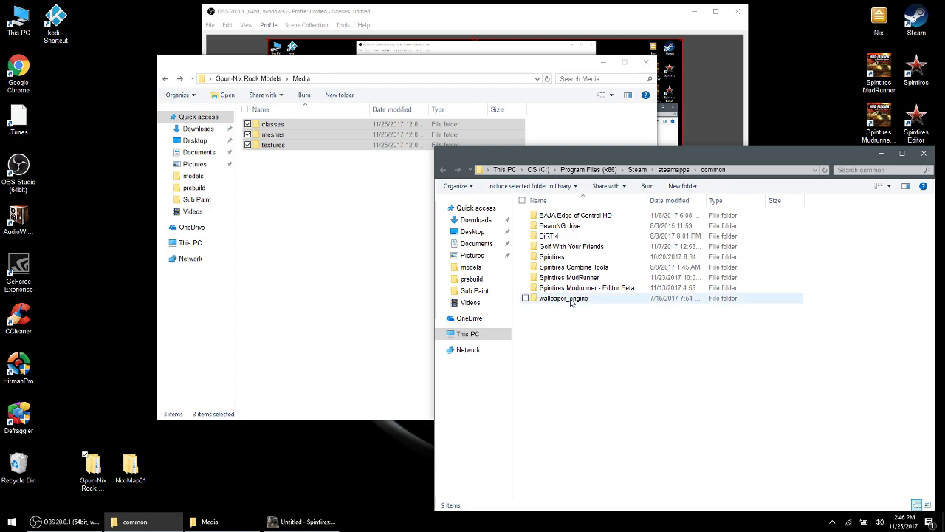
pyautogui.moveTo(573, 295)
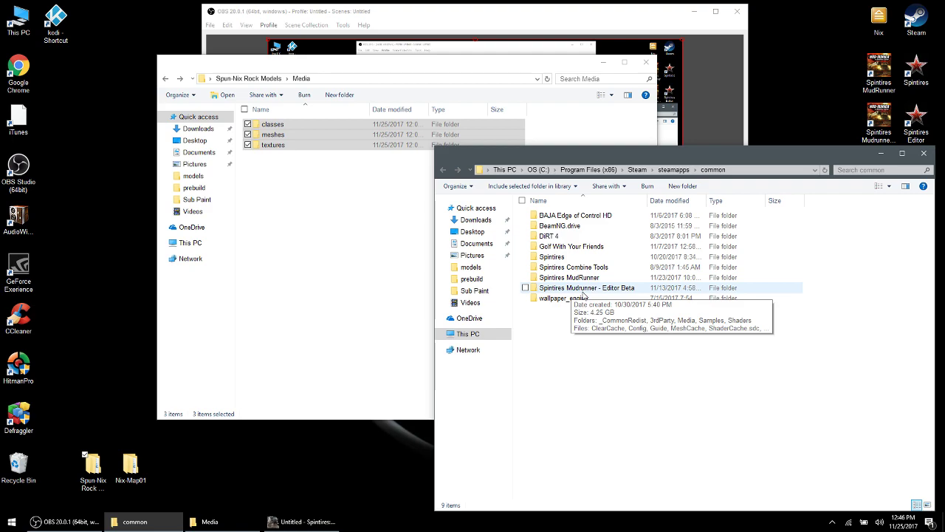
pyautogui.doubleClick(583, 291)
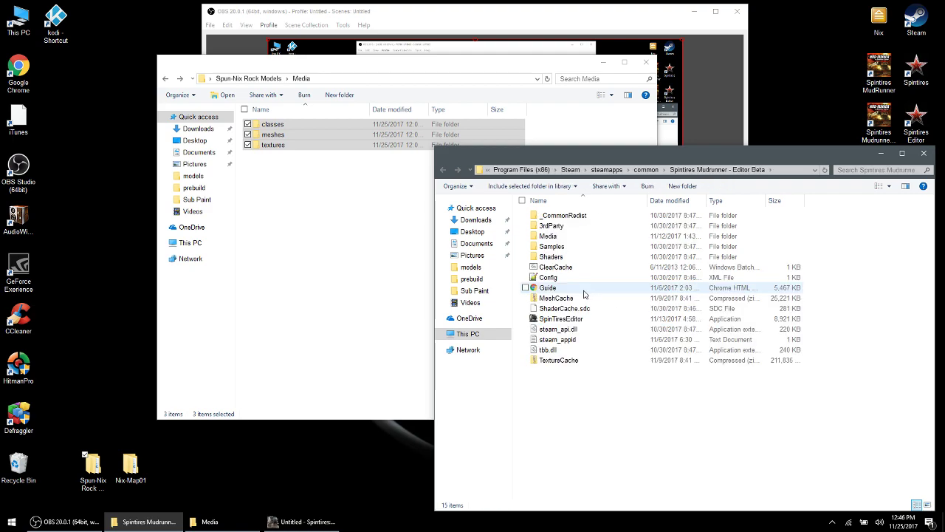
pyautogui.click(559, 237)
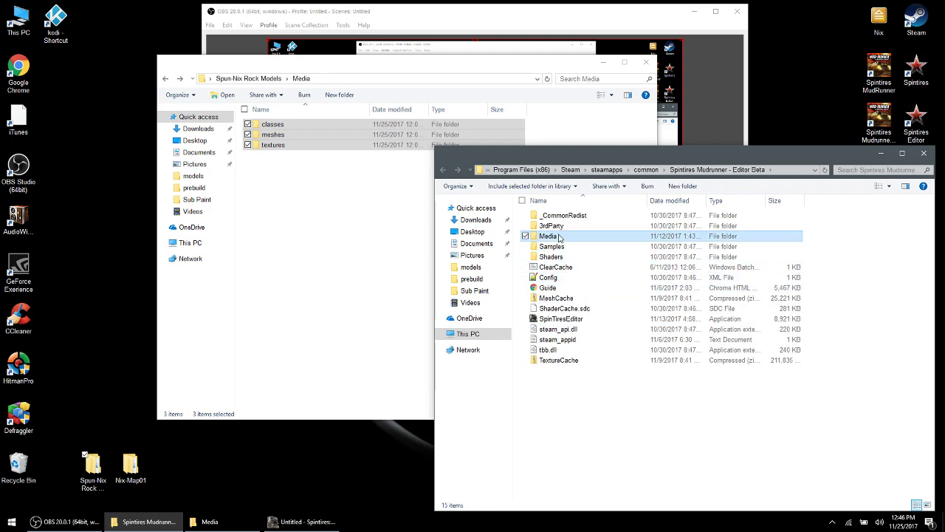
pyautogui.doubleClick(559, 236)
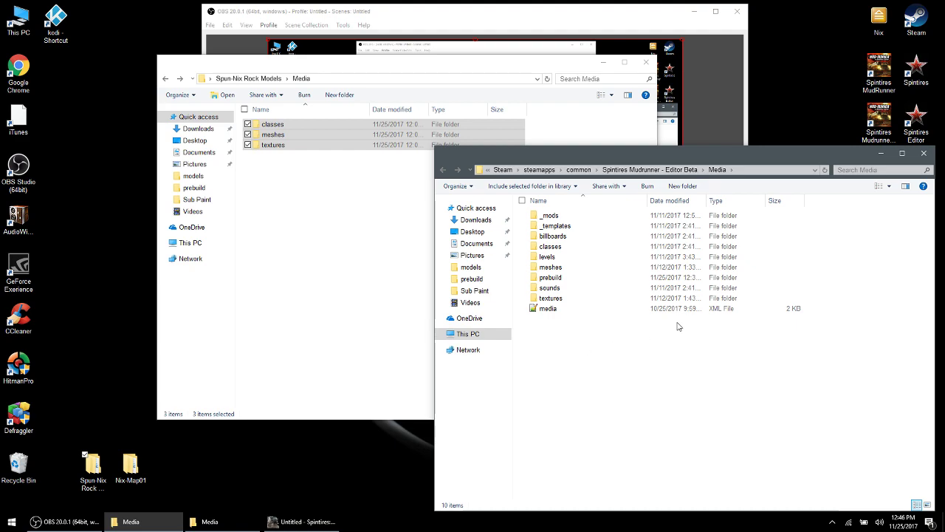
pyautogui.click(647, 64)
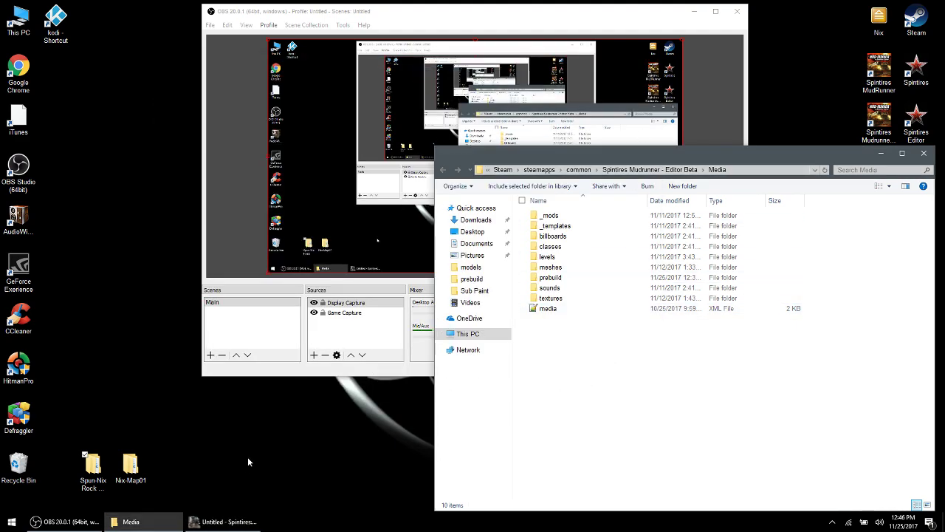
# Switch back to the Spintires:MudRunner Editor and check the full game path in the System Paths settings.
pyautogui.click(223, 519)
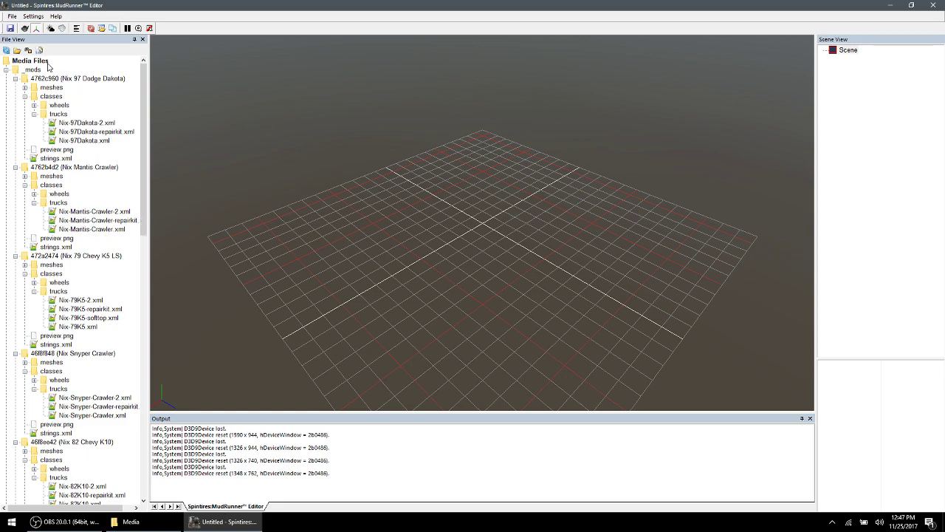
pyautogui.click(37, 17)
pyautogui.click(42, 28)
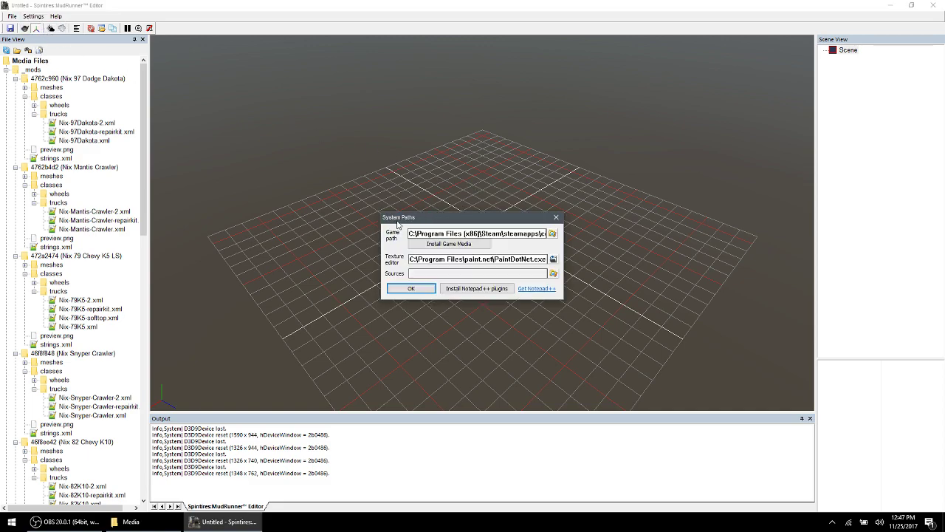
pyautogui.moveTo(408, 233); pyautogui.dragTo(554, 234)
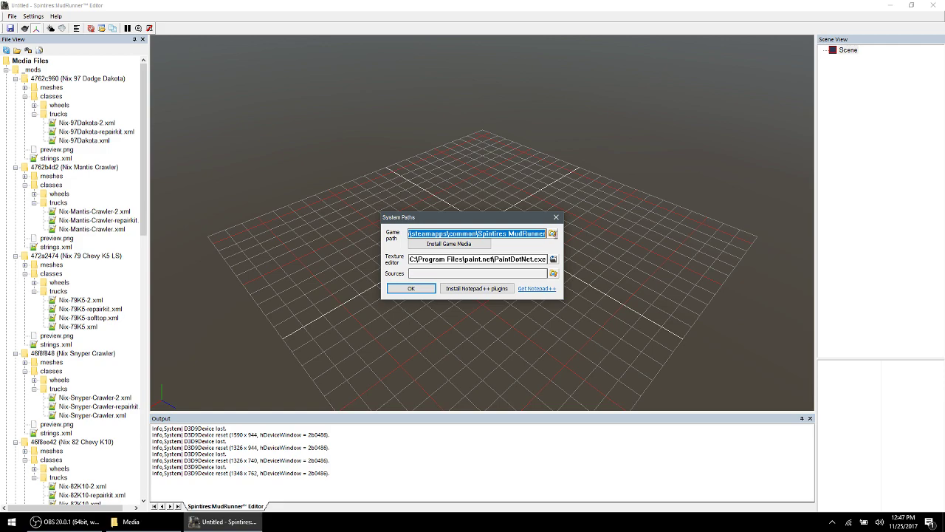
pyautogui.click(558, 218)
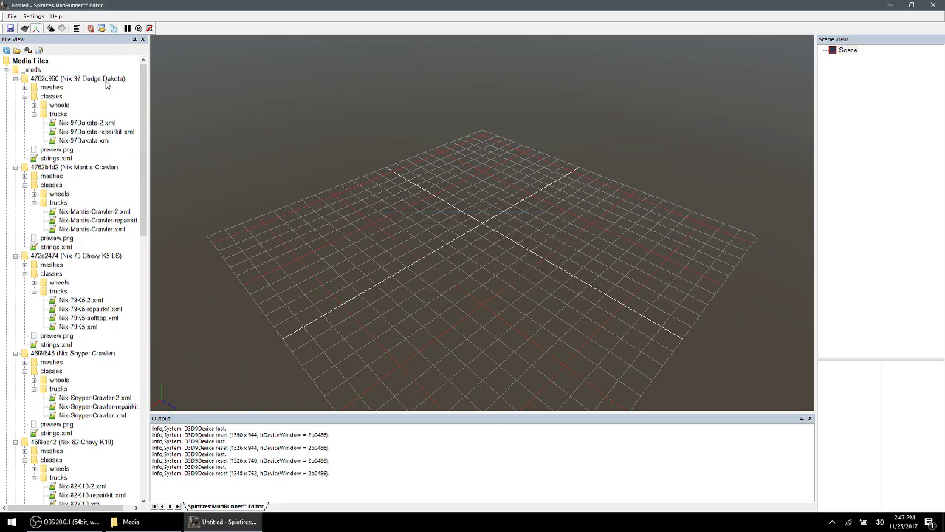
# Start a new terrain in the prebuild folder and name it level_tutorial.
pyautogui.moveTo(145, 122)
pyautogui.mouseDown()
pyautogui.moveTo(151, 387)
pyautogui.moveTo(150, 369)
pyautogui.mouseUp()
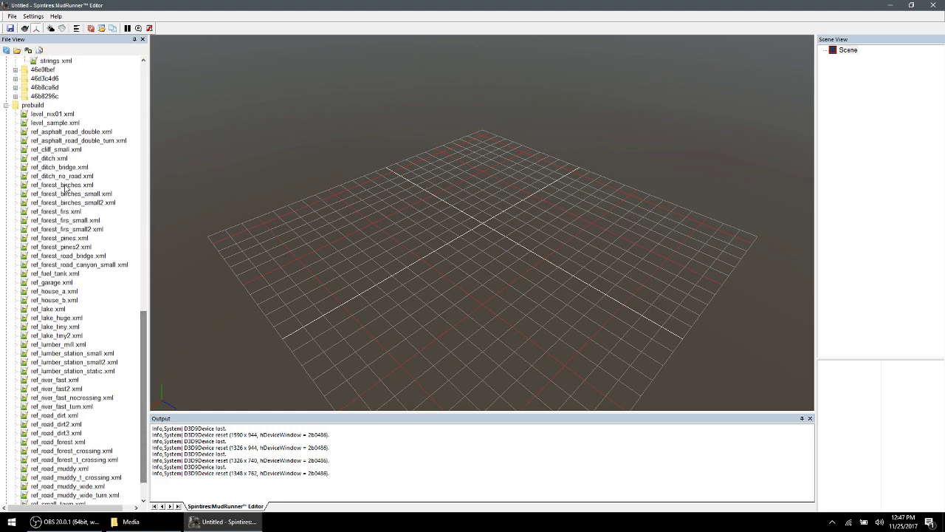
pyautogui.rightClick(34, 106)
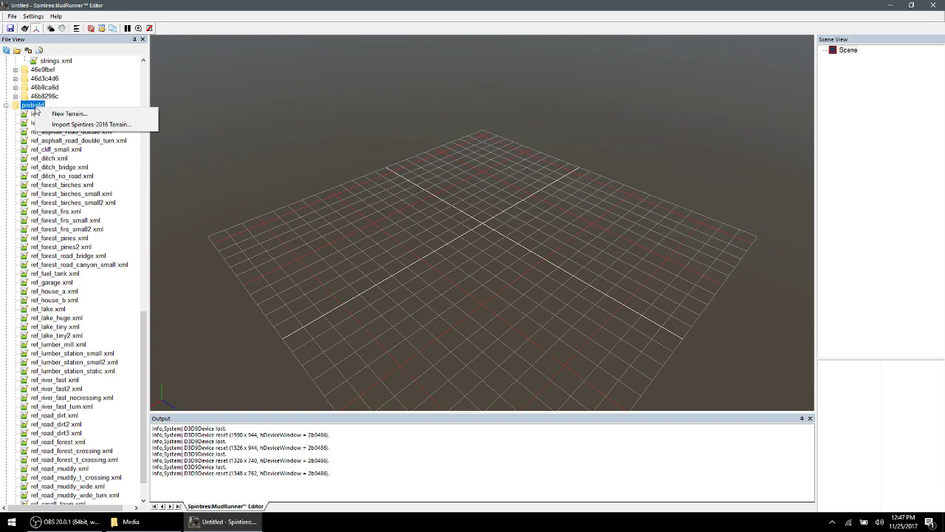
pyautogui.click(61, 116)
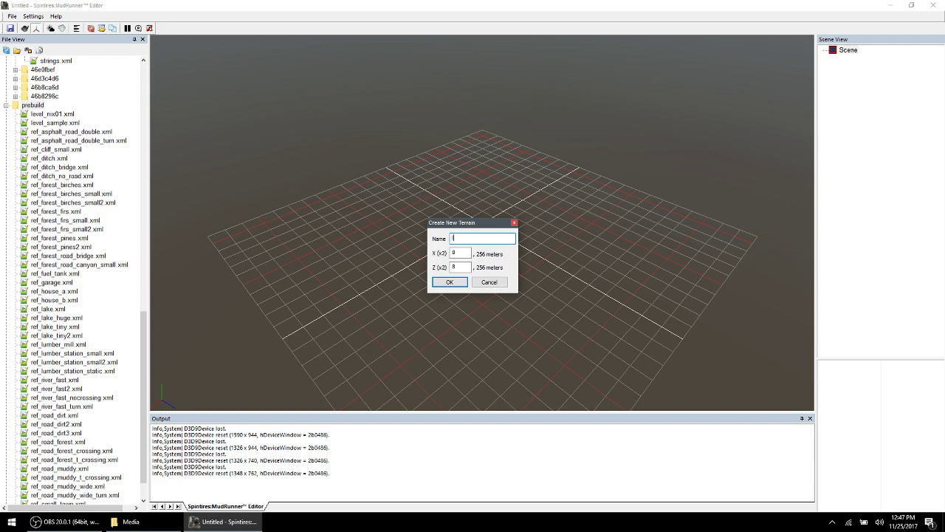
pyautogui.write('leve')
pyautogui.write('l_tutorial')
# Set the terrain's X and Z sizes to 20 each and create it together with its .STG file.
pyautogui.doubleClick(453, 253)
pyautogui.write('20')
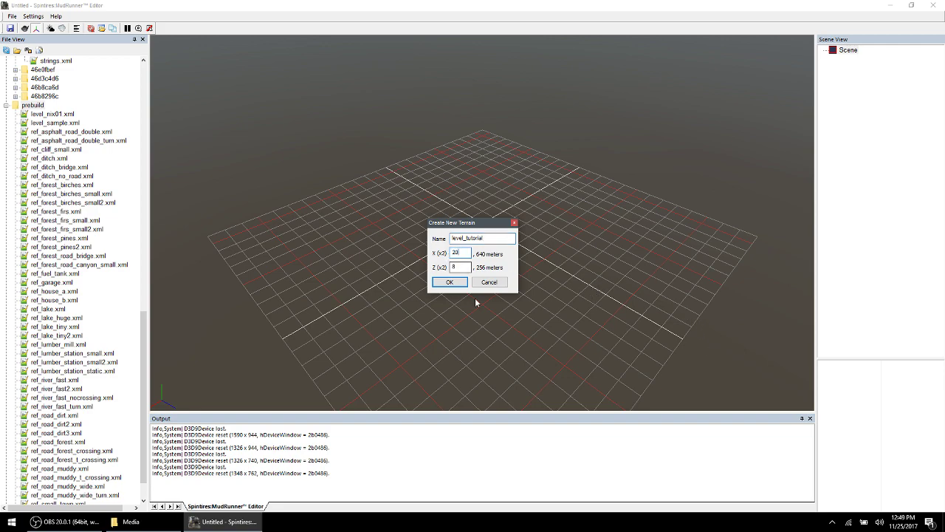
pyautogui.doubleClick(461, 267)
pyautogui.write('20')
pyautogui.click(449, 282)
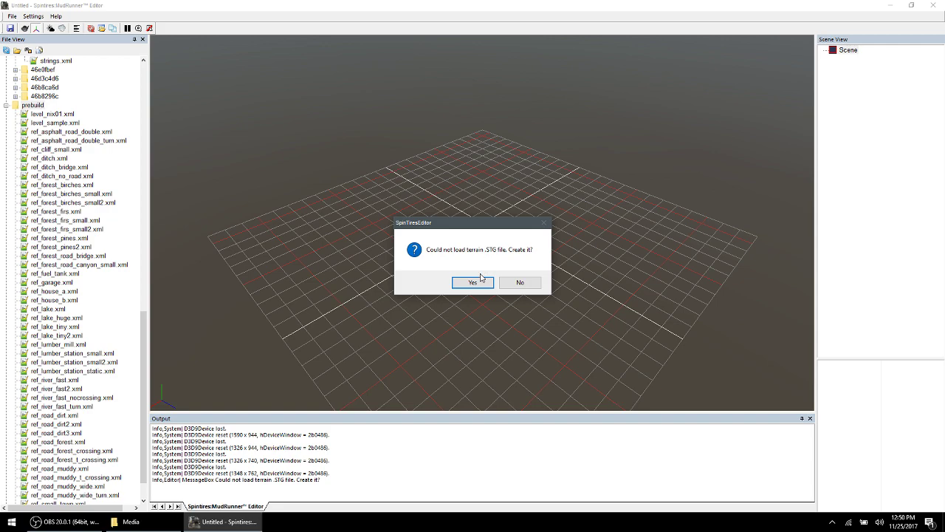
pyautogui.click(479, 281)
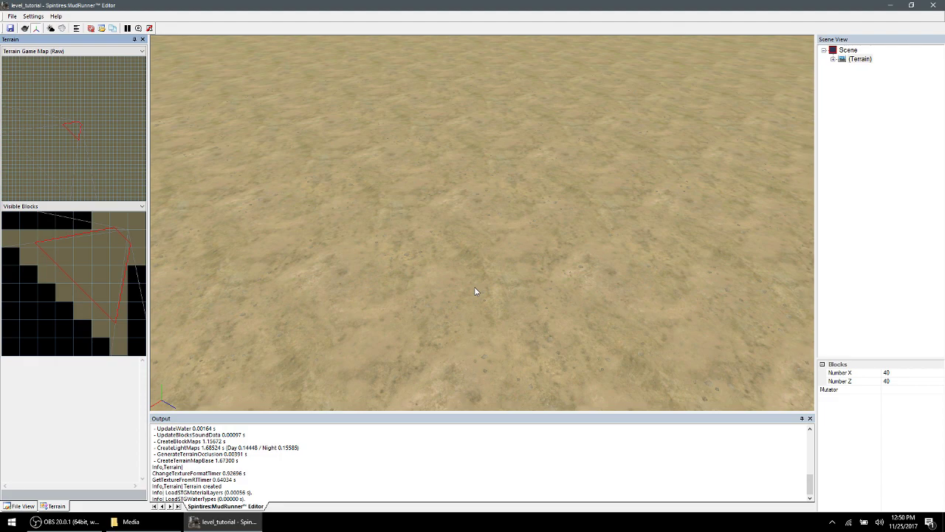
# Look over the whole new terrain and review which kinds of elements can be added to it.
pyautogui.moveTo(511, 301); pyautogui.dragTo(479, 256, button='right')
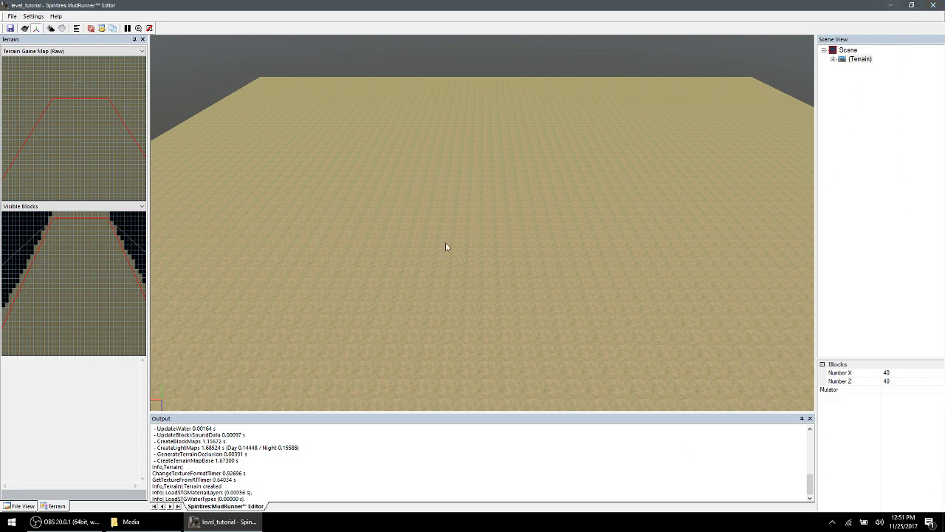
pyautogui.rightClick(463, 303)
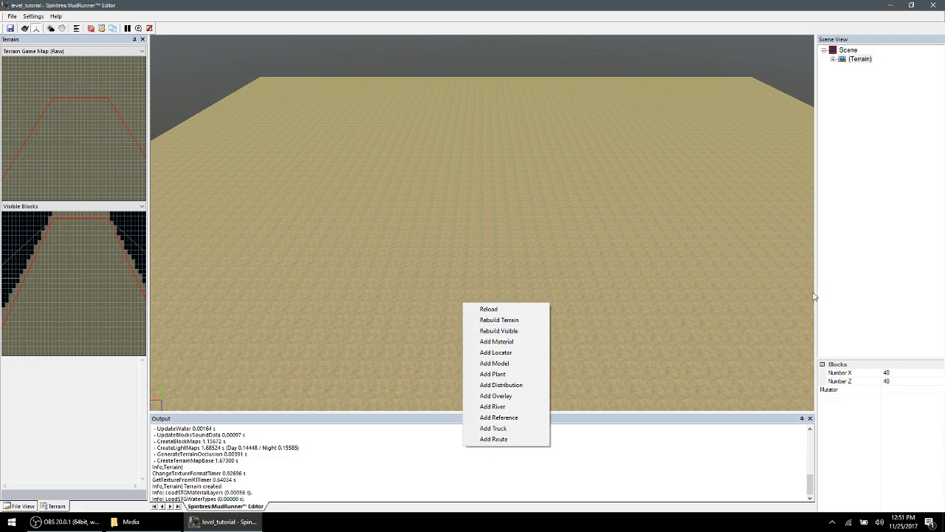
pyautogui.click(715, 284)
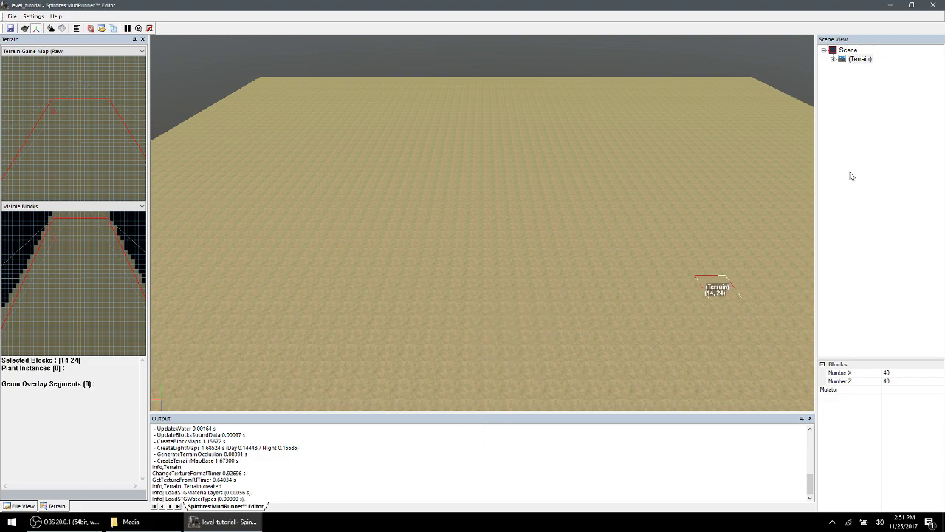
# Switch to File Explorer and inspect Nix-Map01's Media > levels folder alongside the editor's Media folder.
pyautogui.click(891, 6)
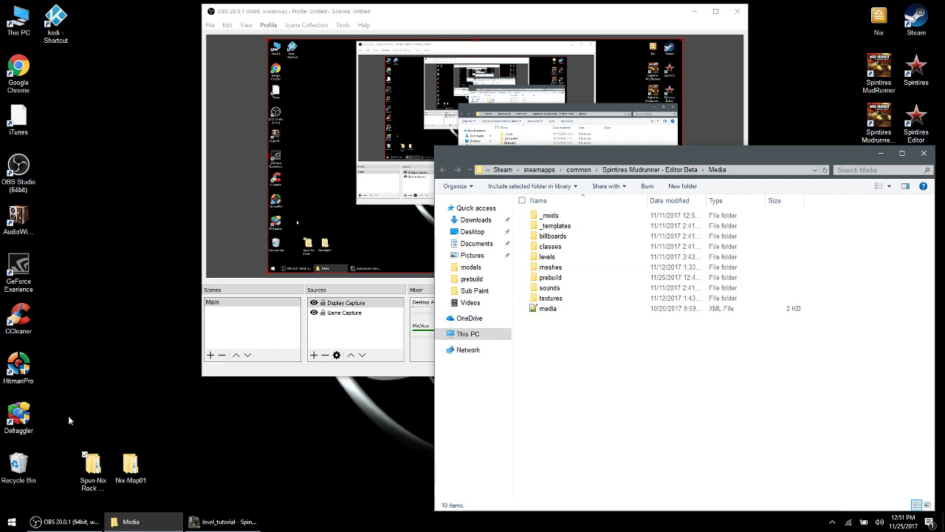
pyautogui.doubleClick(133, 482)
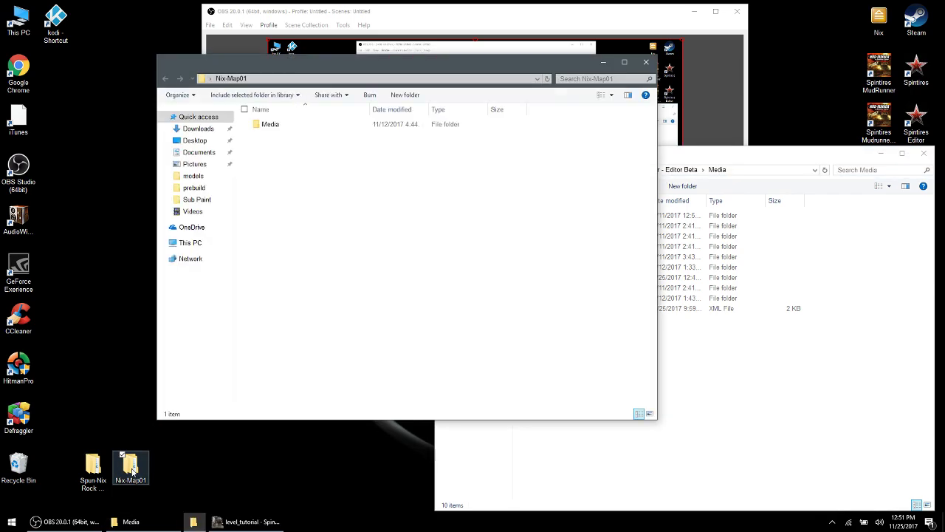
pyautogui.doubleClick(270, 126)
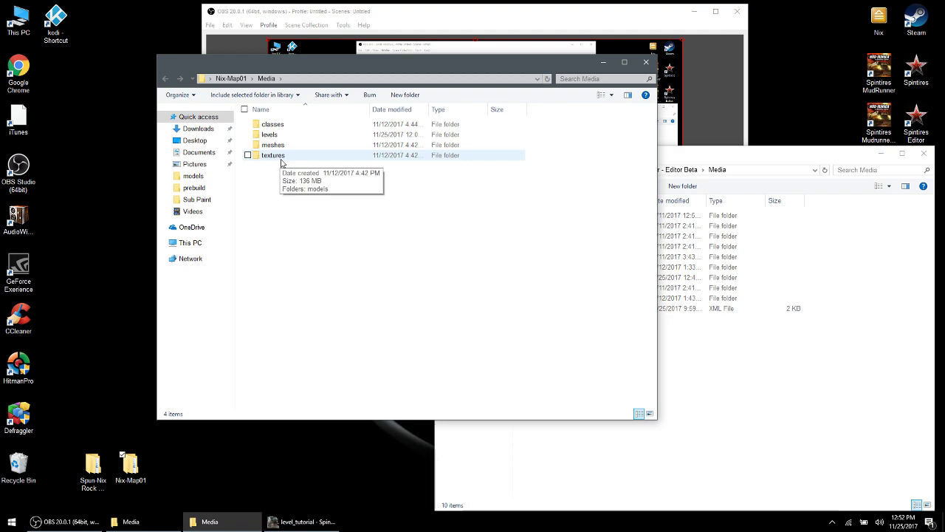
pyautogui.click(284, 125)
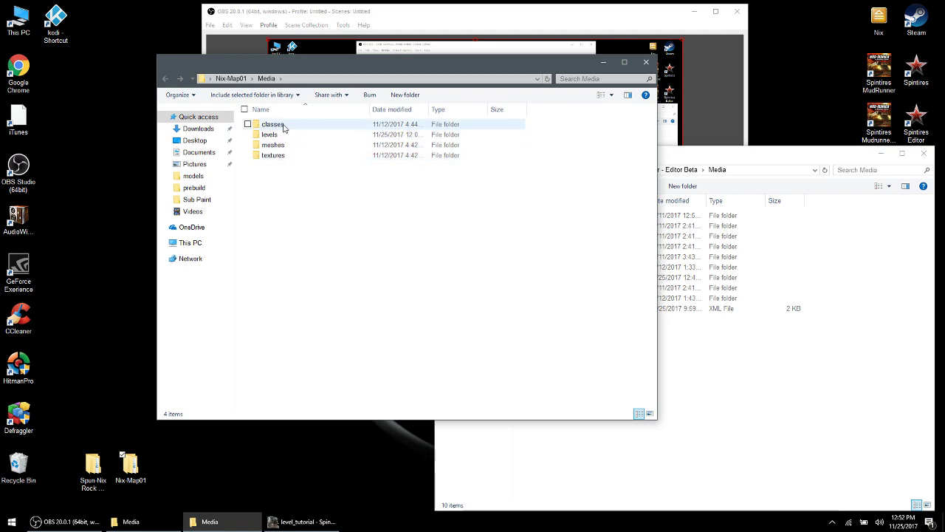
pyautogui.doubleClick(94, 464)
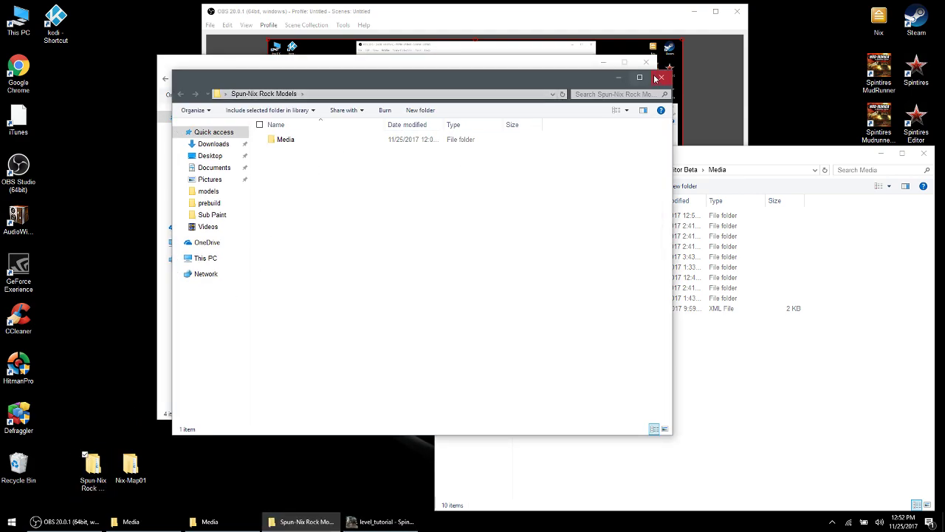
pyautogui.click(659, 78)
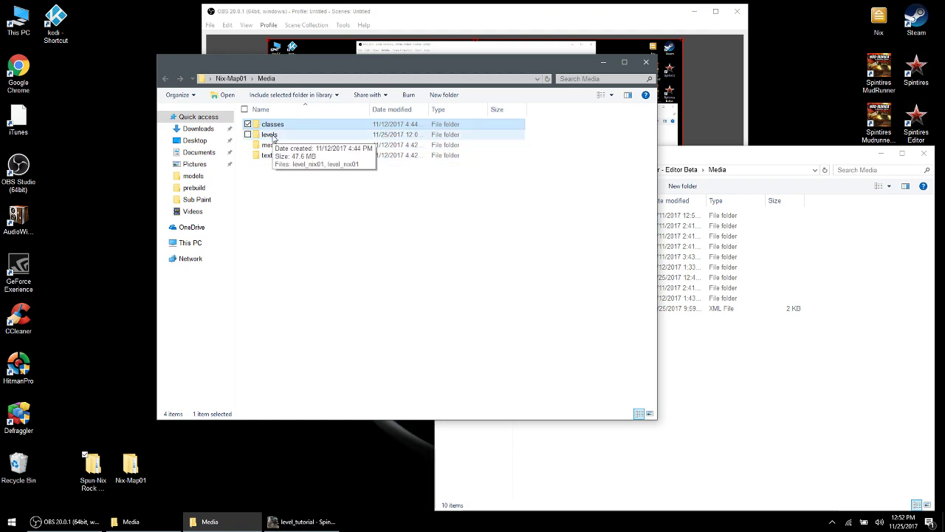
pyautogui.doubleClick(269, 135)
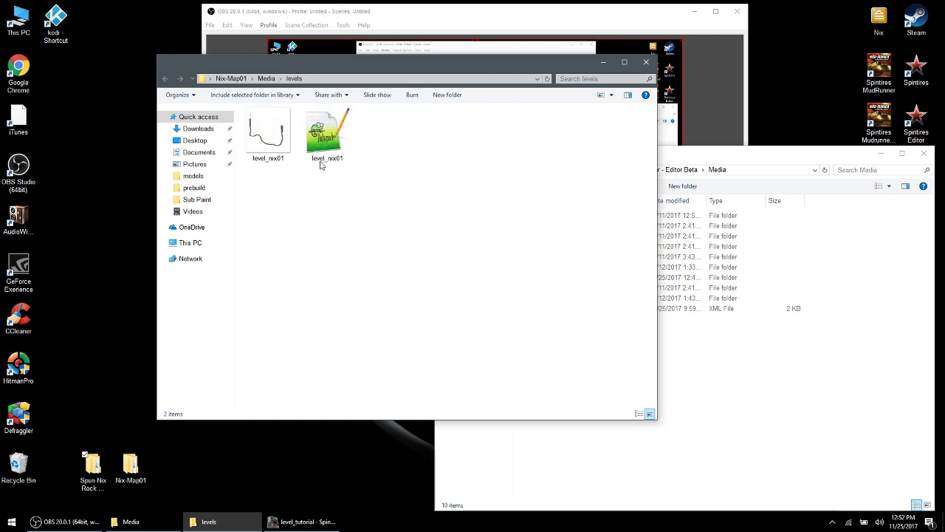
pyautogui.click(749, 160)
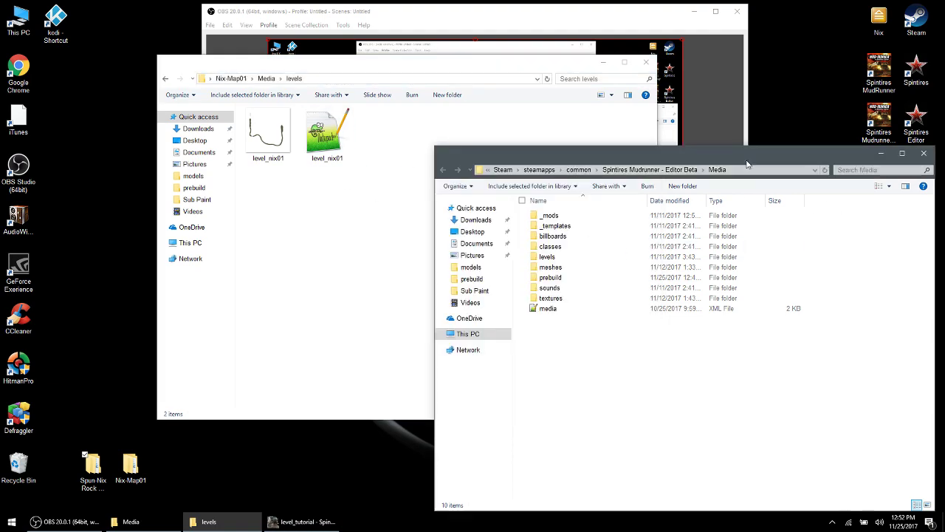
# Go up to Steam's common folder and open the levels folder inside Spintires Mudrunner - Editor Beta > Media.
pyautogui.click(443, 170)
pyautogui.click(443, 170)
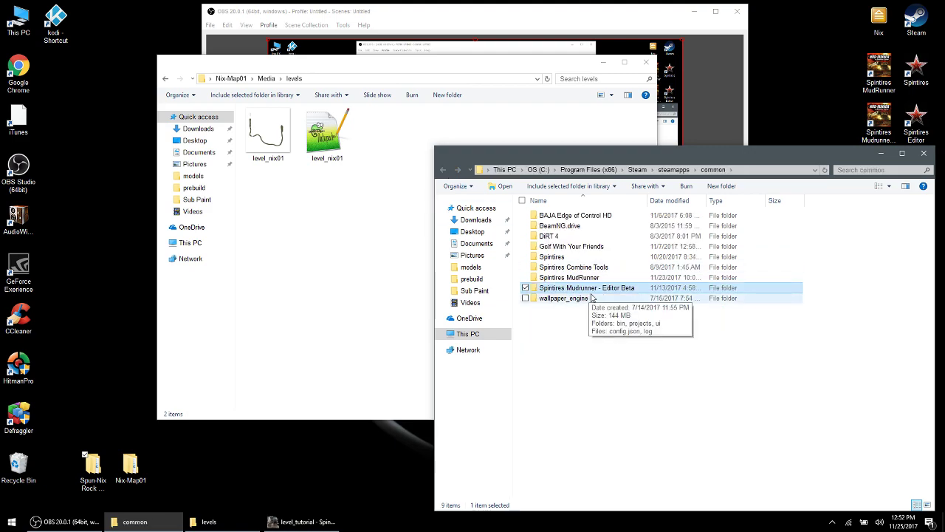
pyautogui.doubleClick(596, 290)
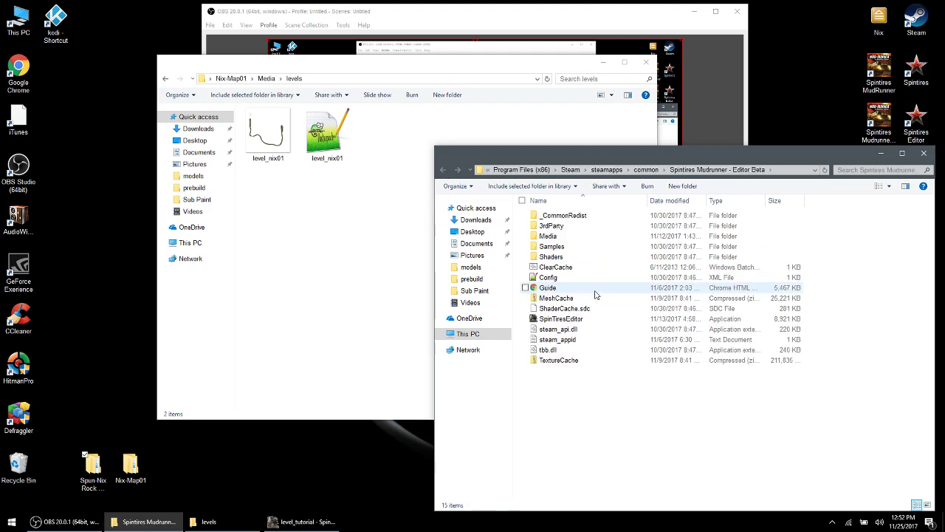
pyautogui.click(554, 237)
pyautogui.doubleClick(554, 237)
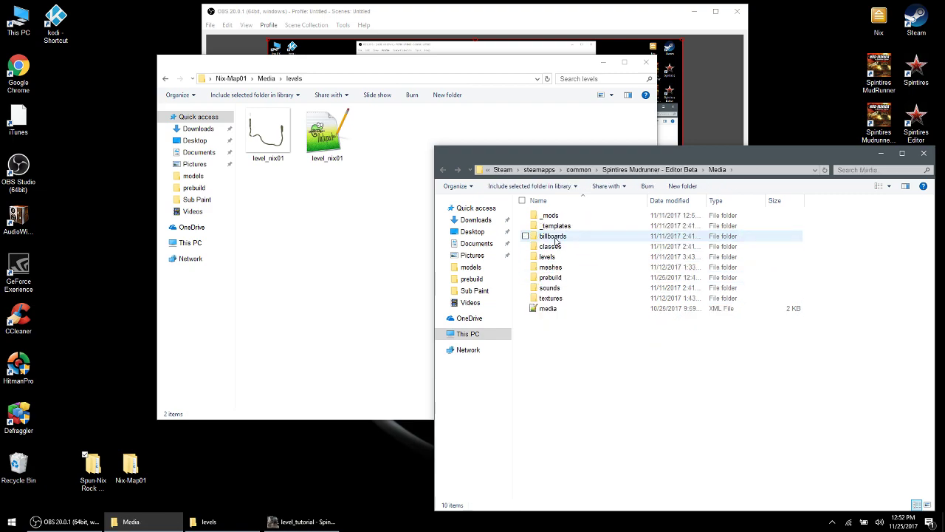
pyautogui.click(555, 257)
pyautogui.doubleClick(556, 258)
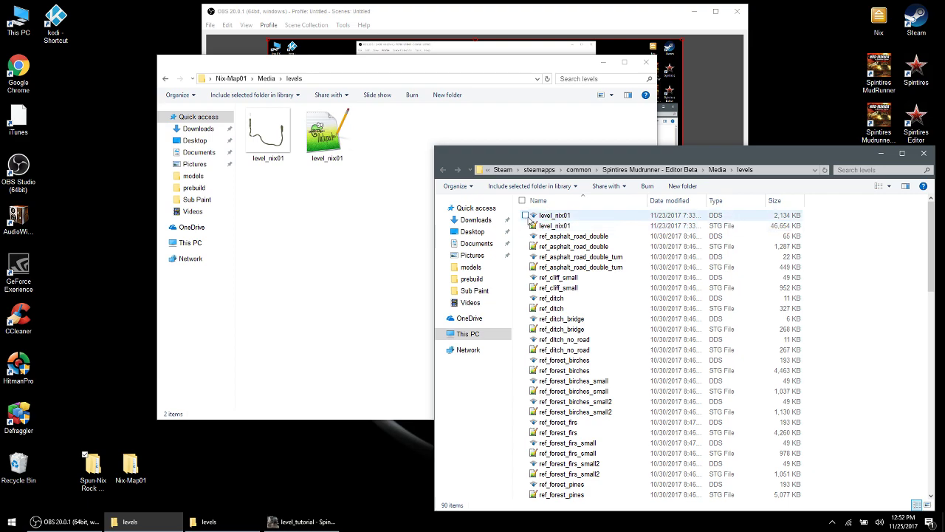
# Select the level_nix01 DDS and STG files to compare them with Nix-Map01's levels folder, and clear the selection.
pyautogui.click(527, 216)
pyautogui.click(525, 225)
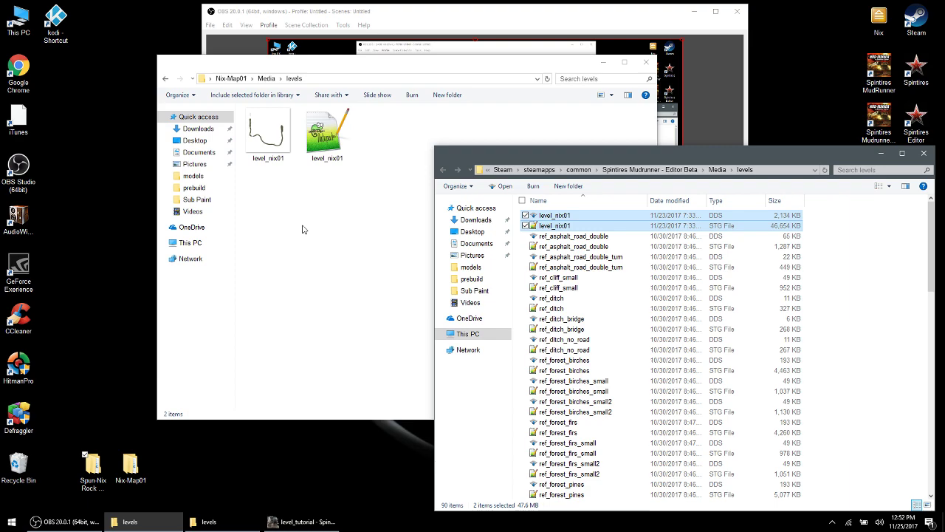
pyautogui.click(866, 401)
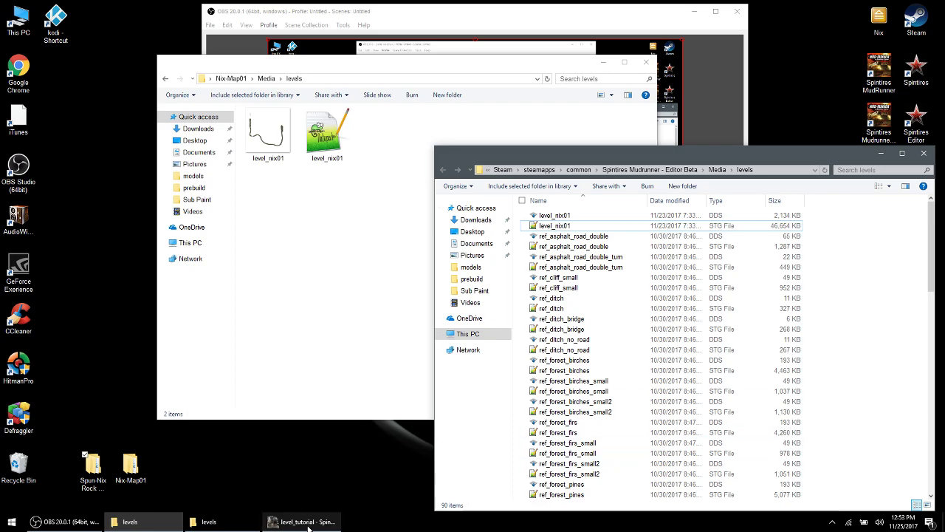
pyautogui.moveTo(309, 528)
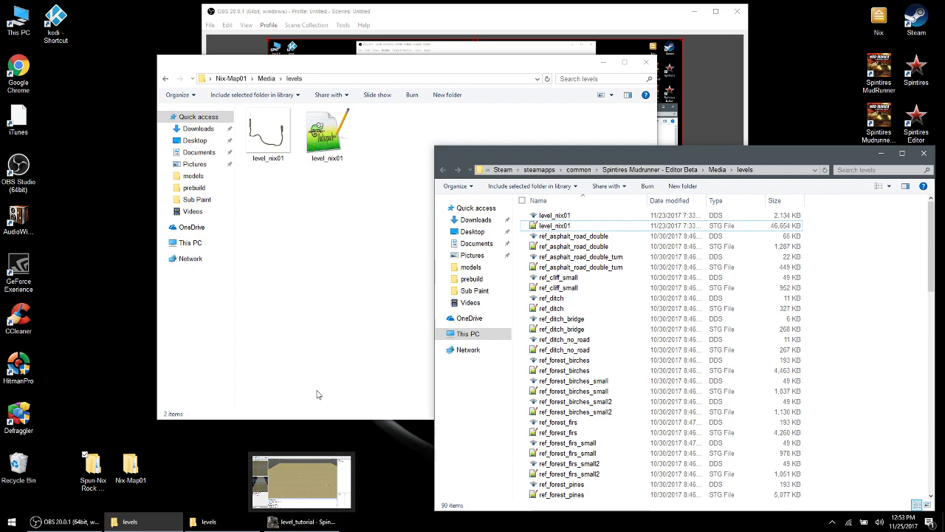